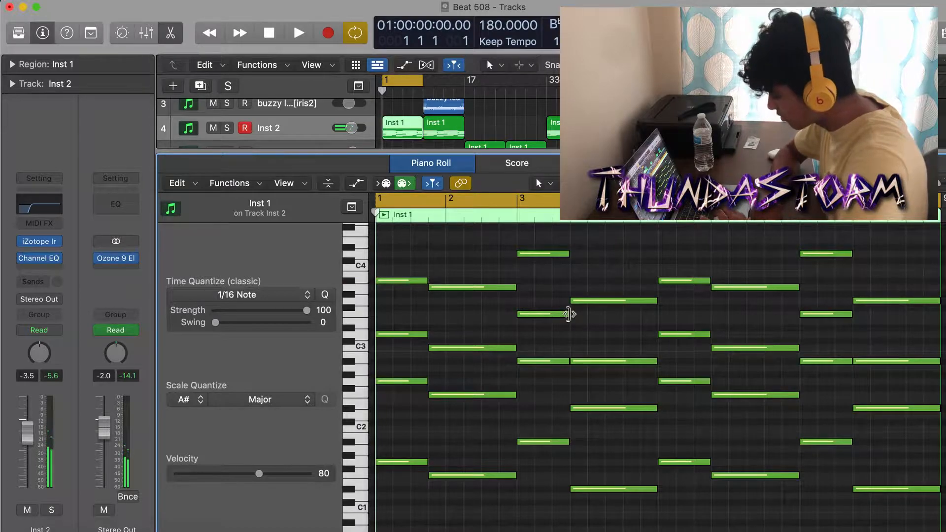
# Play the chord region on the Inst 2 track, and select the Inst 5 track
pyautogui.press('space')
pyautogui.press('s')
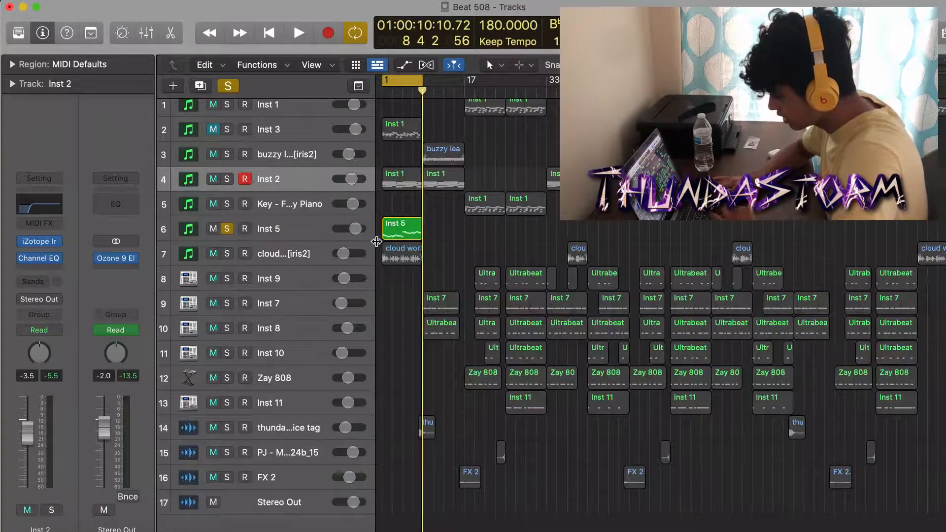
pyautogui.click(282, 236)
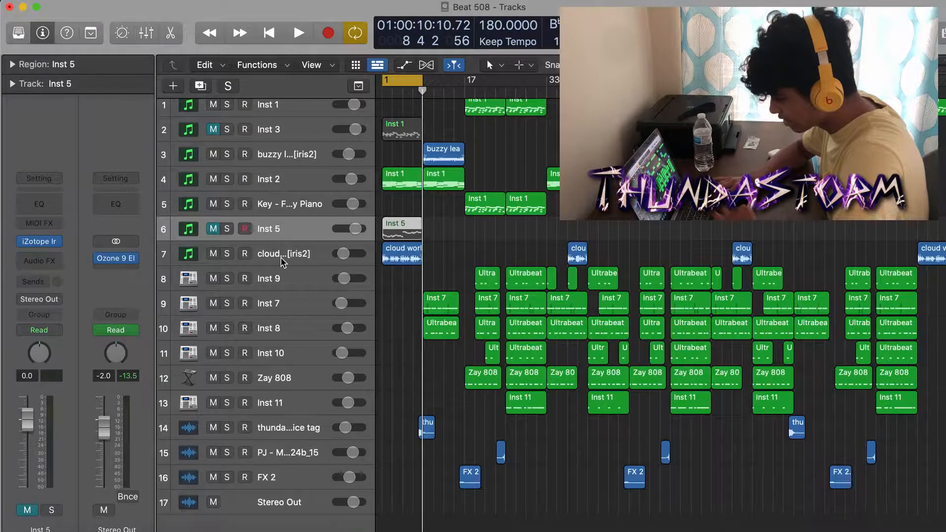
# Solo the cloud world keys track and play it with the muted Inst 5 region's notes open in the Piano Roll
pyautogui.scroll(5, 429, 246)
pyautogui.hscroll(-3, 430, 249)
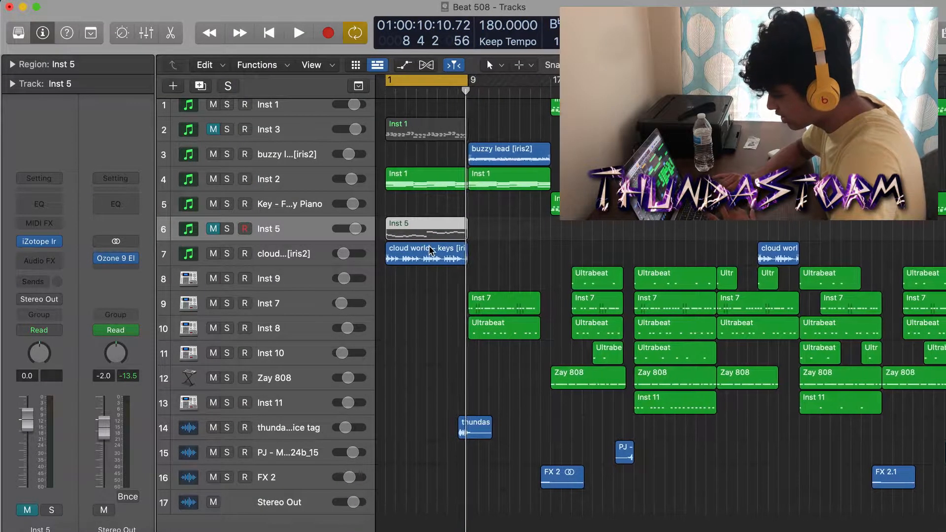
pyautogui.click(286, 255)
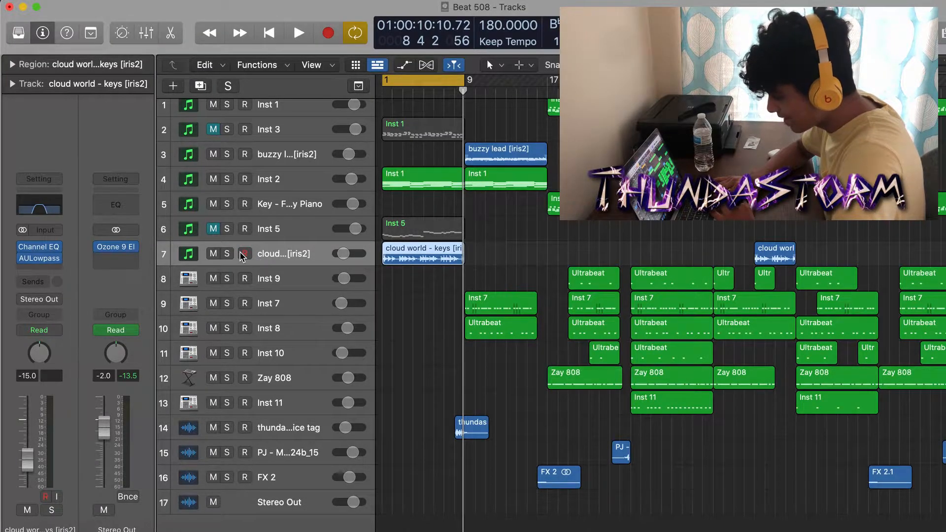
pyautogui.click(227, 253)
pyautogui.doubleClick(389, 232)
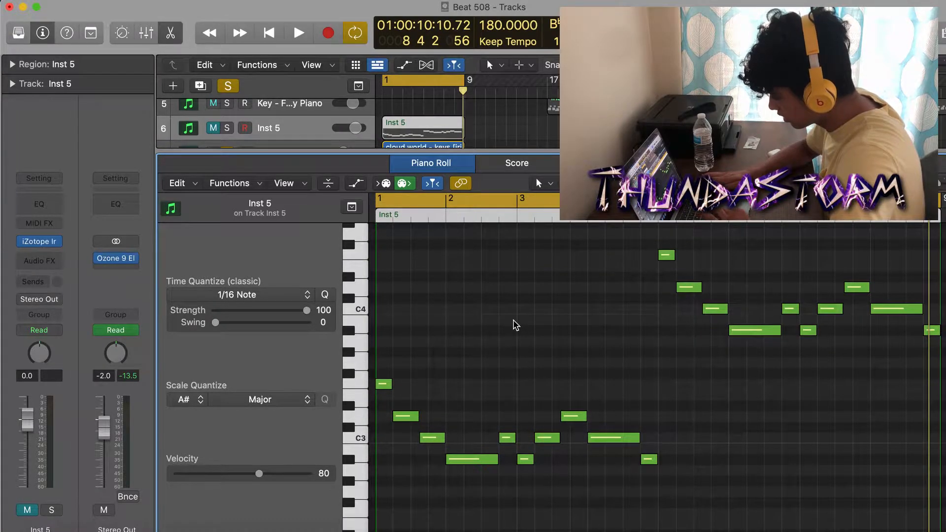
pyautogui.press('space')
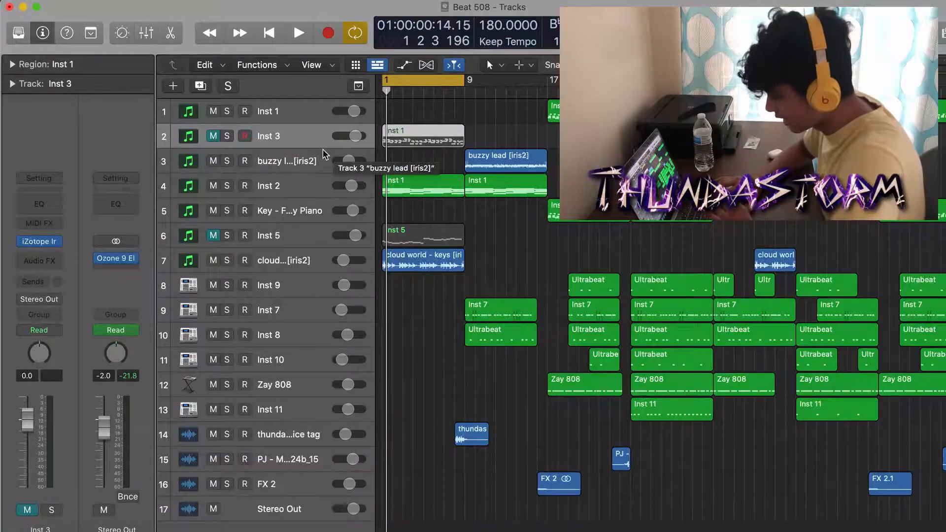
# Move the muted Inst 3 track's region to bar 9 and set the cycle range to bars 9 to 17
pyautogui.click(493, 166)
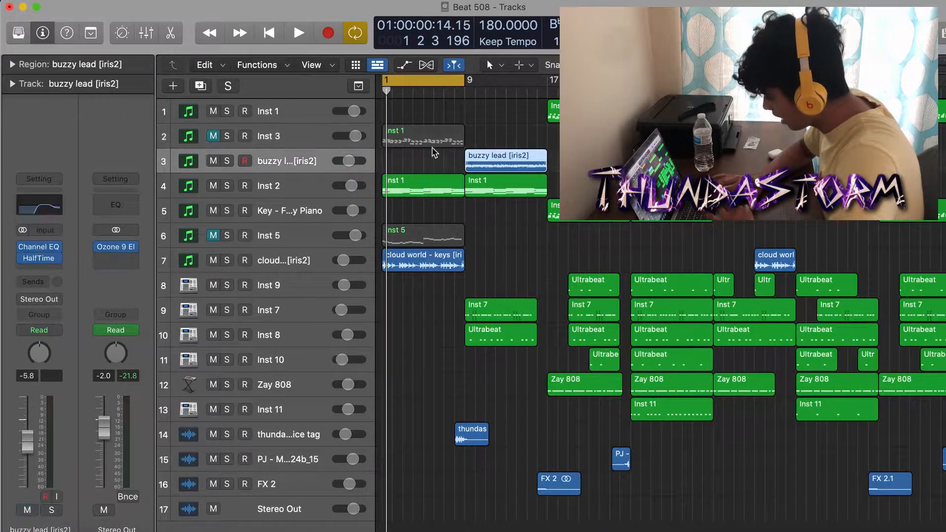
pyautogui.moveTo(421, 144); pyautogui.dragTo(529, 82)
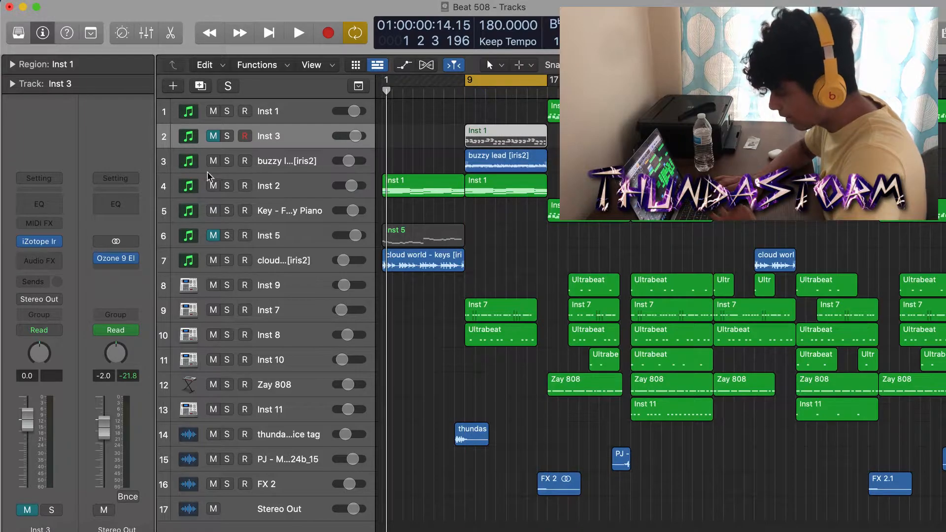
# Solo the buzzy lead track and play it with the muted Inst 3 track's notes open in the Piano Roll, closing the editor at the end
pyautogui.click(226, 154)
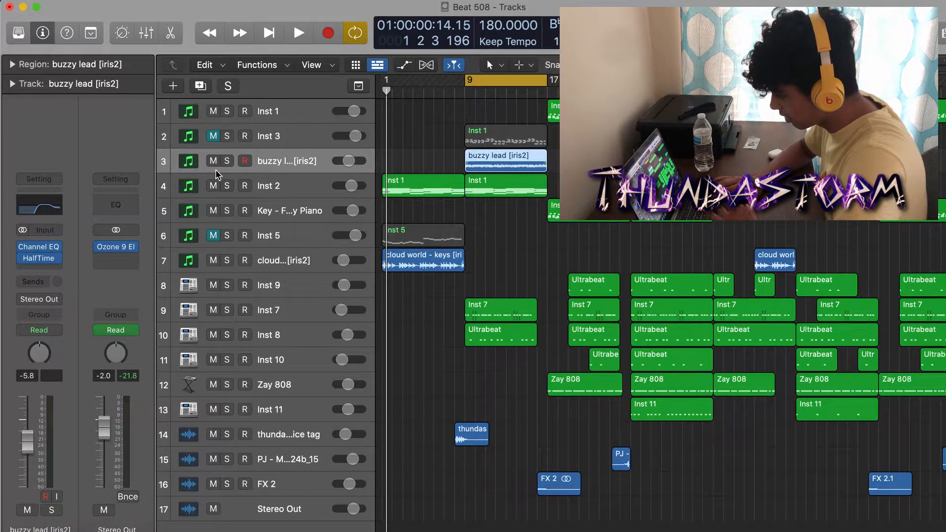
pyautogui.click(226, 162)
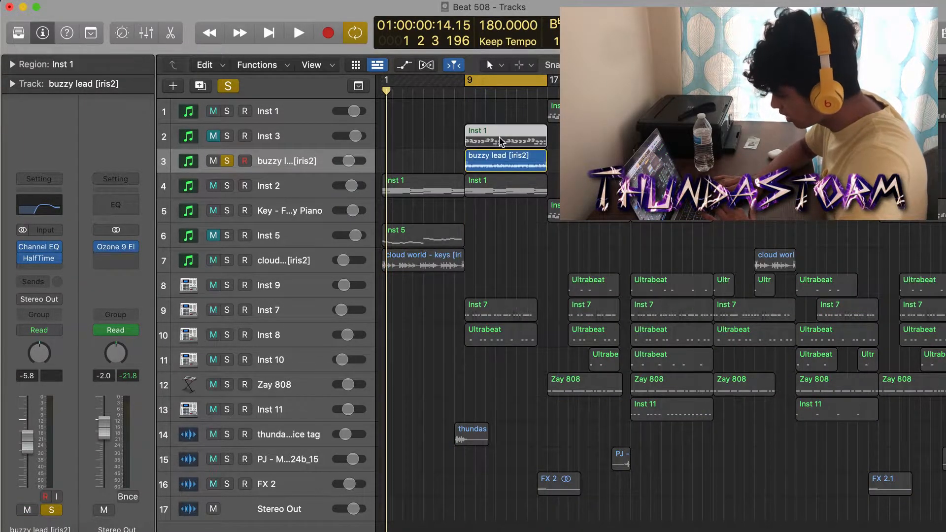
pyautogui.doubleClick(501, 142)
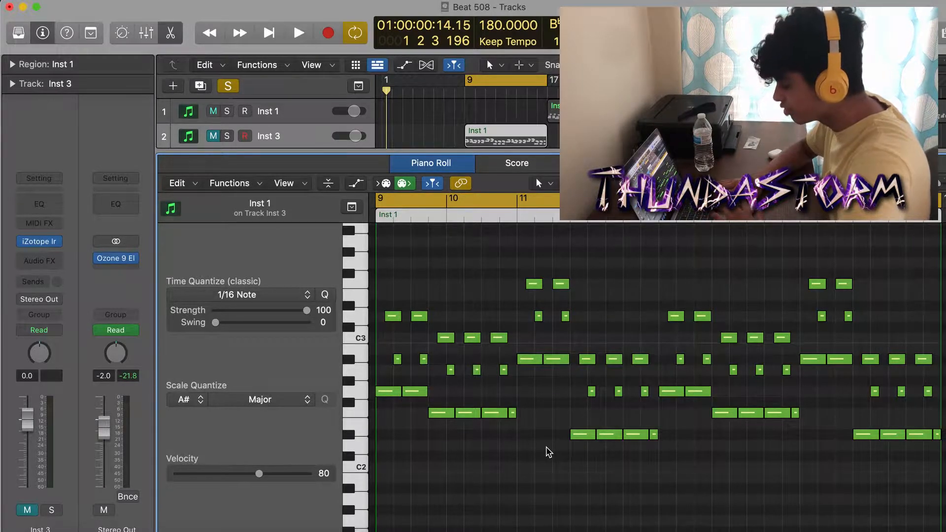
pyautogui.press('space')
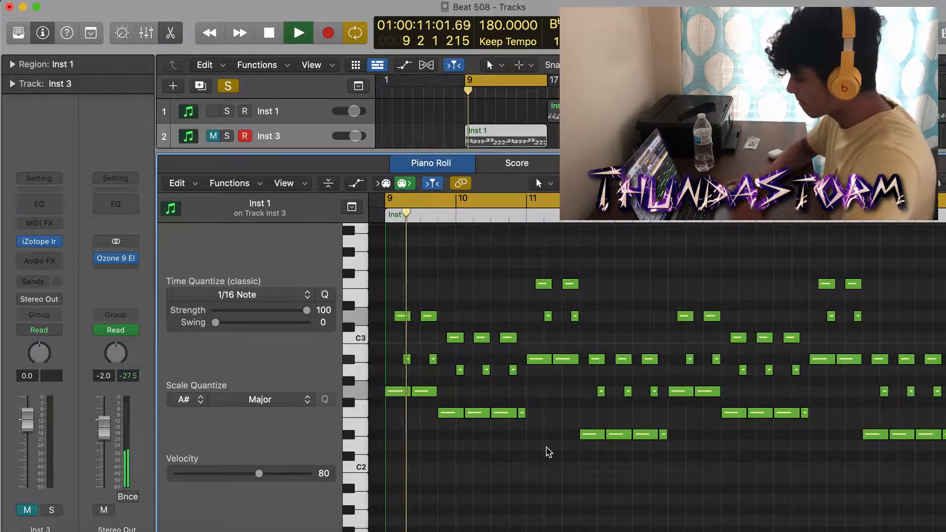
pyautogui.hscroll(1, 549, 453)
pyautogui.scroll(1, 549, 452)
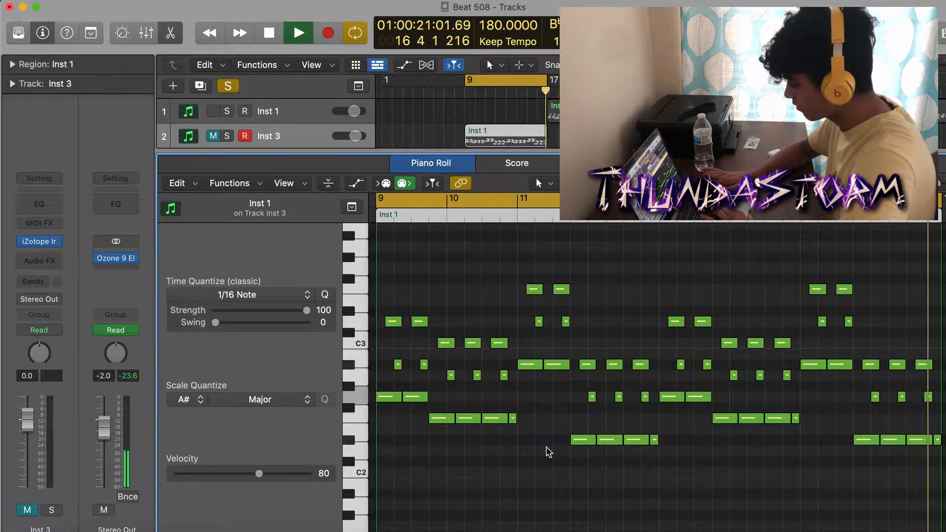
pyautogui.press('space')
pyautogui.press('p')
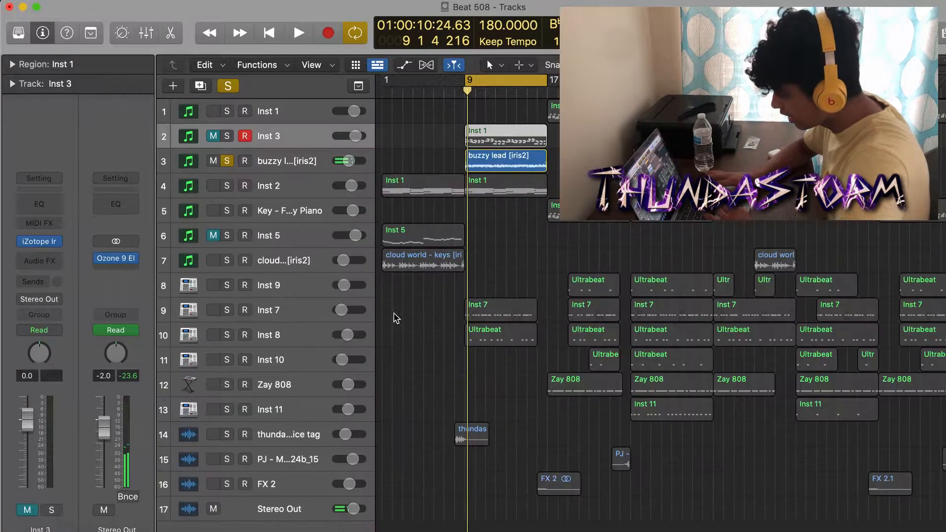
# Open the HalfTime plug-in on the buzzy lead track for viewing
pyautogui.click(437, 205)
pyautogui.click(303, 155)
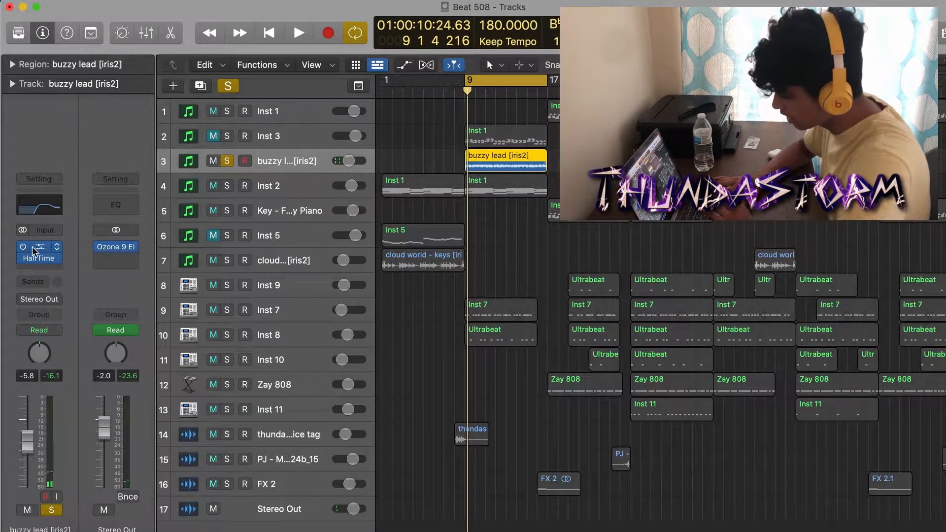
pyautogui.click(43, 260)
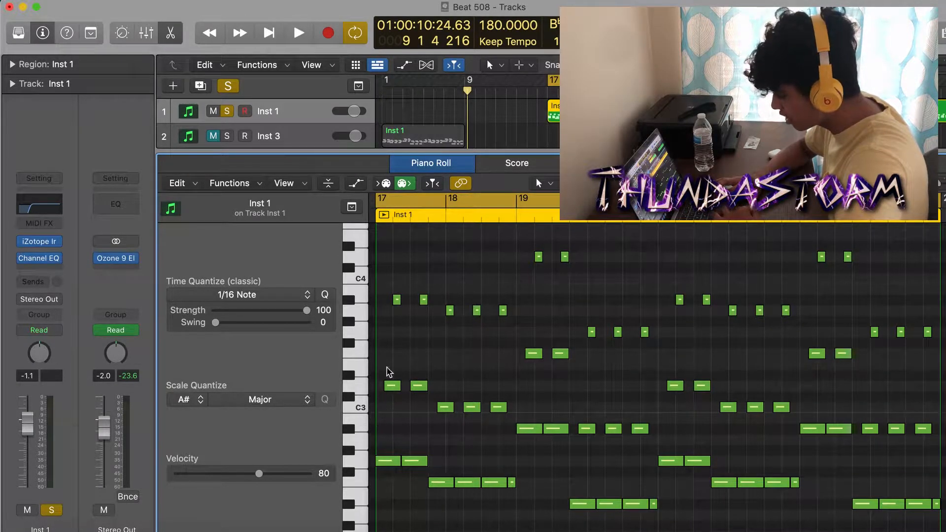
# Try the first two short high notes of the Inst 1 region an octave lower, restore them, and play the region
pyautogui.moveTo(420, 329); pyautogui.dragTo(387, 295)
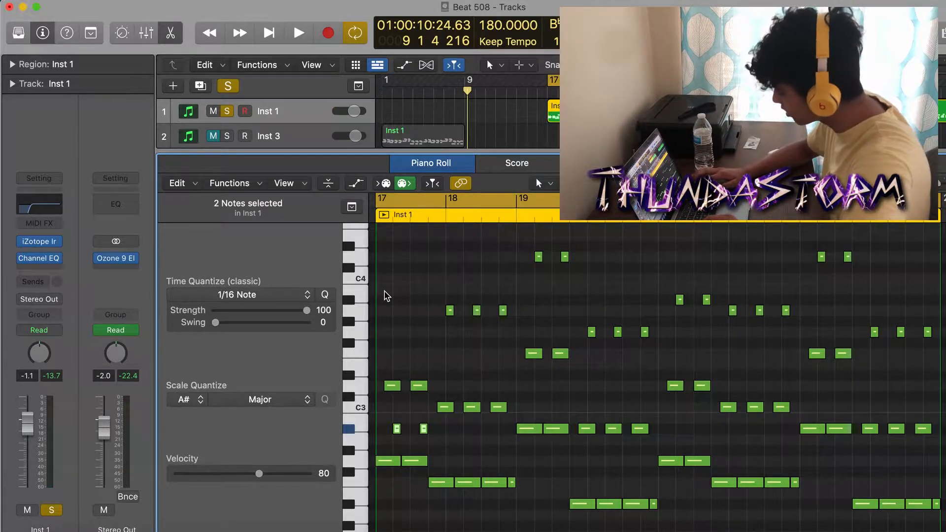
pyautogui.click(418, 351)
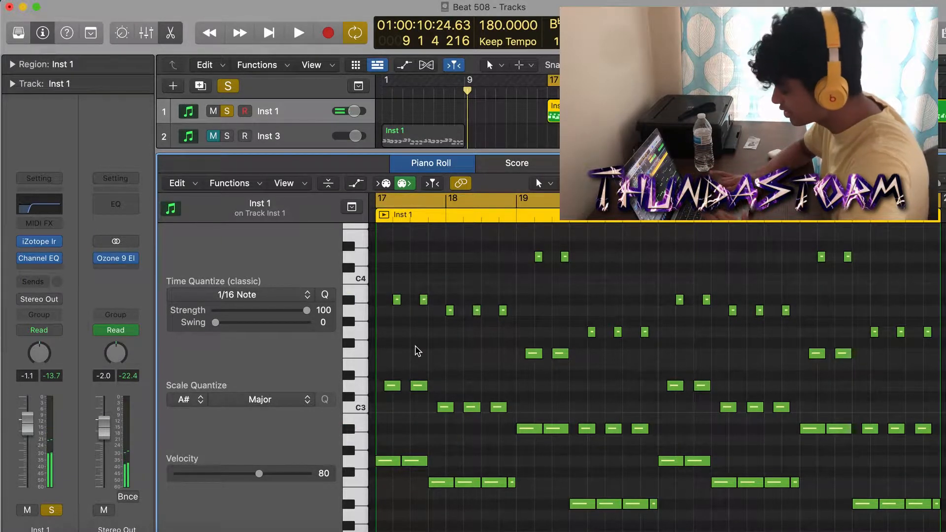
pyautogui.press('space')
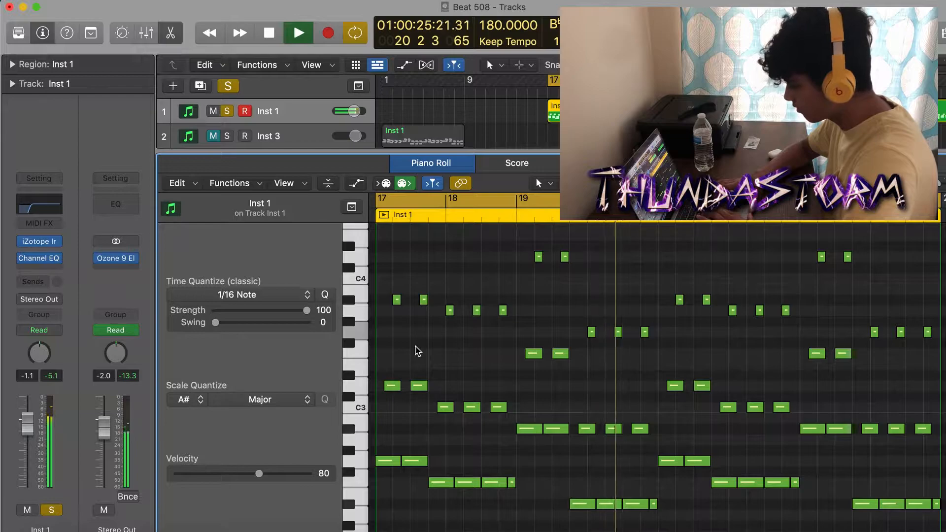
pyautogui.press('space')
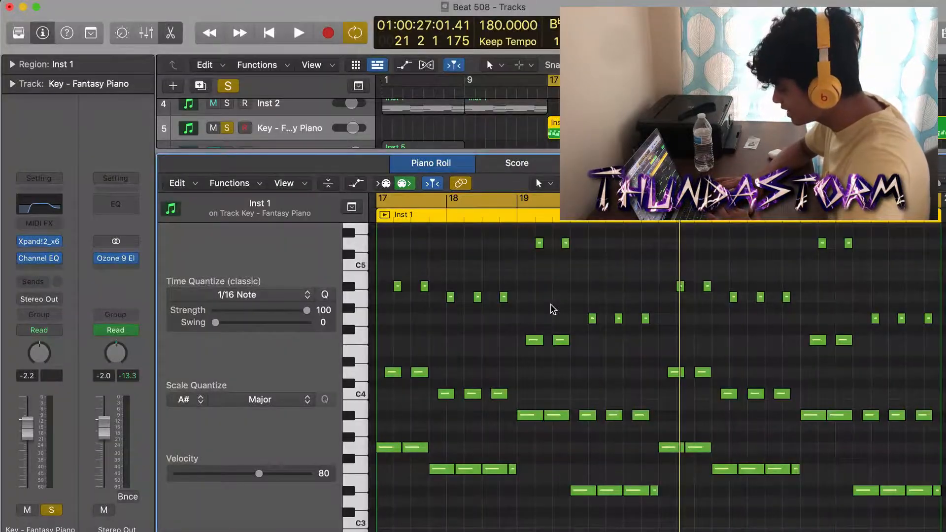
# View the Fantasy Piano preset's place in the Xpand!2 preset banks on the Key - Fantasy Piano track, and close the plug-in
pyautogui.click(37, 242)
pyautogui.click(552, 503)
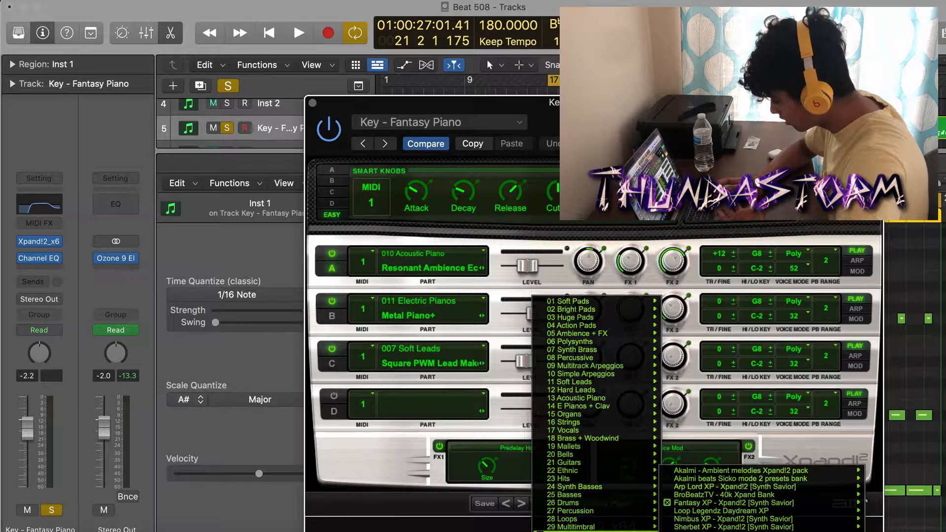
pyautogui.moveTo(727, 509)
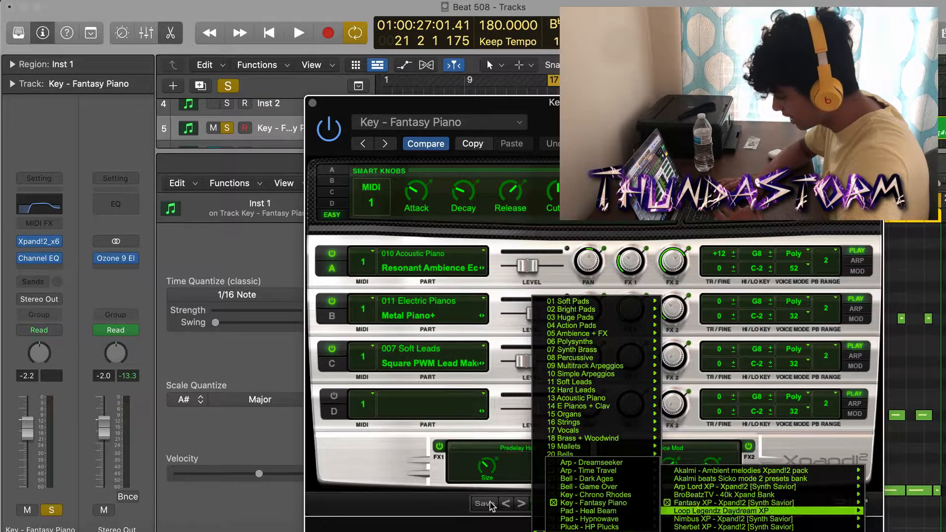
pyautogui.click(383, 496)
pyautogui.click(313, 105)
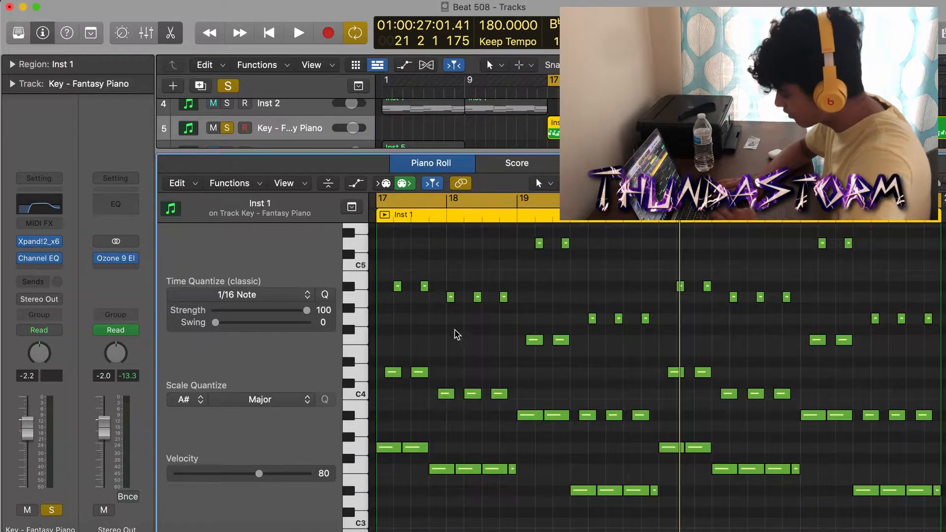
# Play the soloed Key - Fantasy Piano region from bar 17 in the Piano Roll
pyautogui.scroll(1, 469, 364)
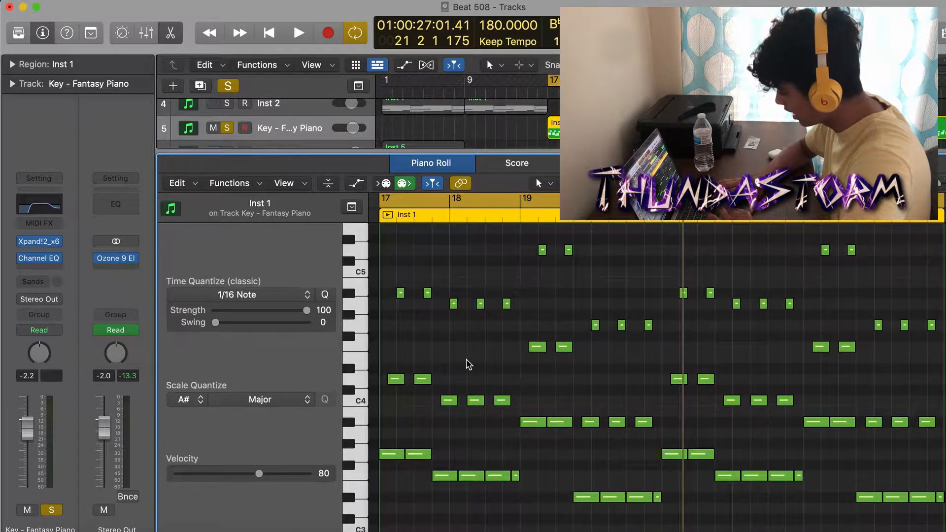
pyautogui.hscroll(1, 468, 365)
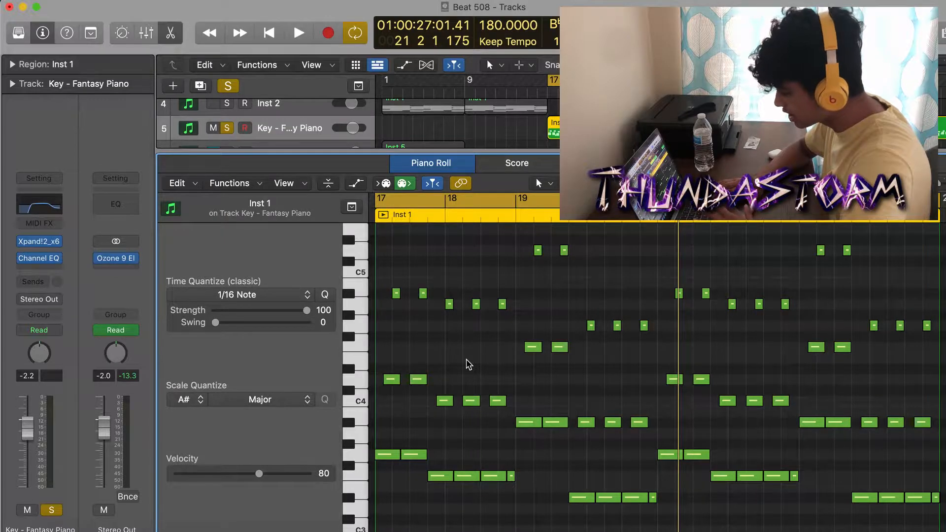
pyautogui.press('space')
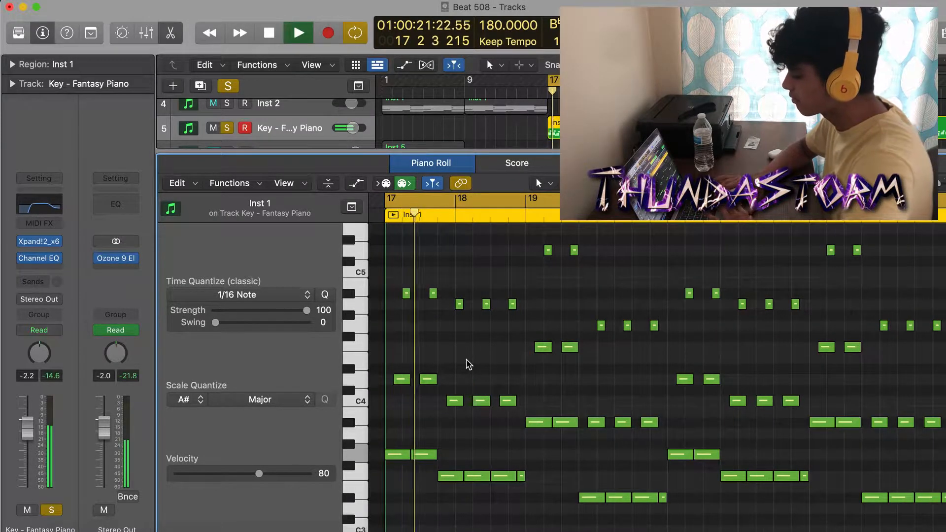
pyautogui.hscroll(-1, 469, 365)
pyautogui.hscroll(1, 468, 365)
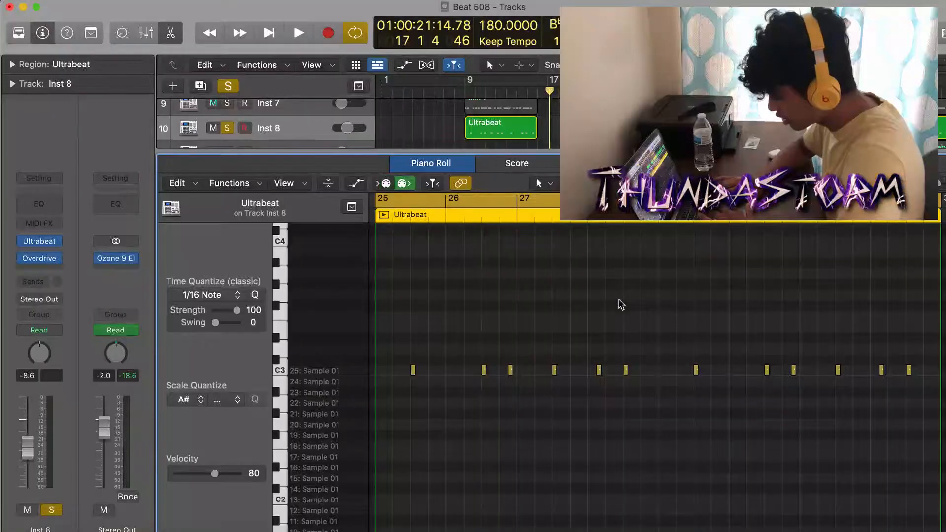
# Play the soloed Inst 8 Ultrabeat region from bar 25 in the Piano Roll
pyautogui.press('space')
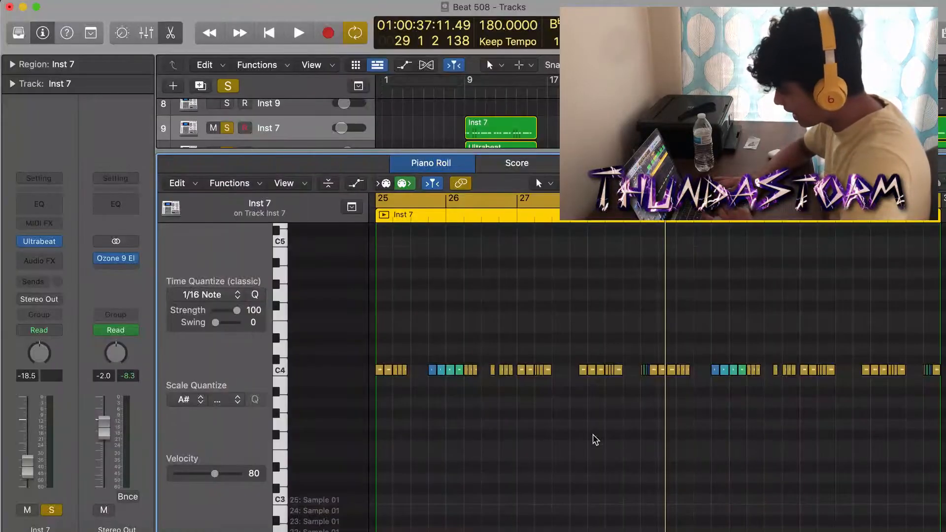
# Examine the Inst 7 region's notes and its MIDI Pan automation from bar 25, and hide the automation again
pyautogui.scroll(5, 596, 440)
pyautogui.hscroll(-5, 596, 440)
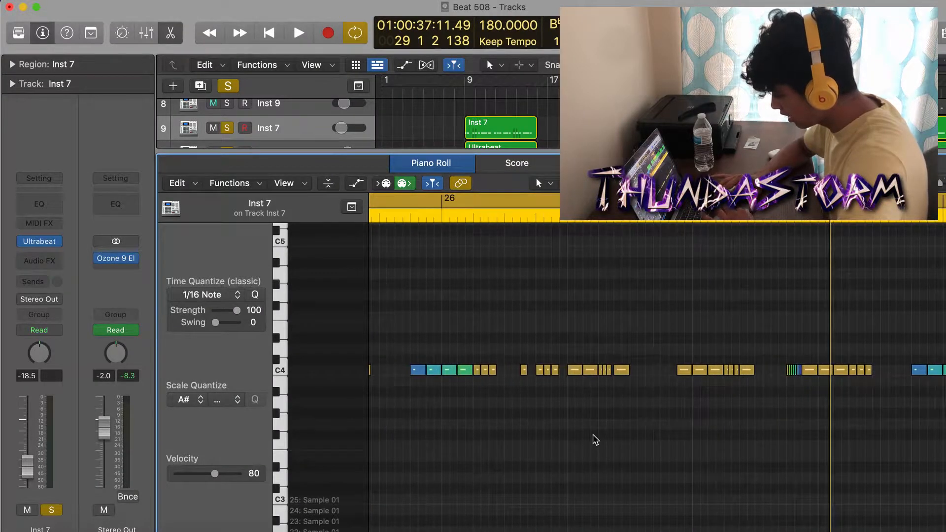
pyautogui.scroll(-5, 596, 440)
pyautogui.scroll(4, 596, 441)
pyautogui.scroll(2, 596, 440)
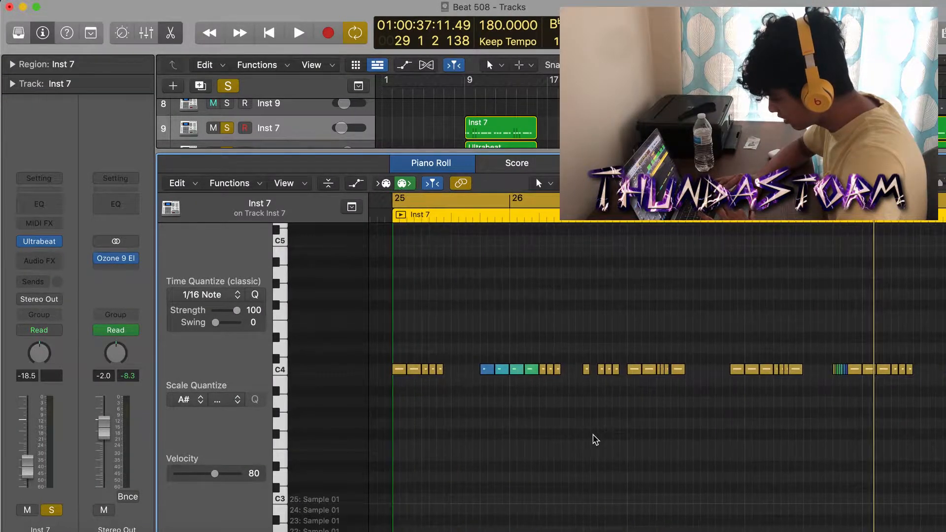
pyautogui.press('a')
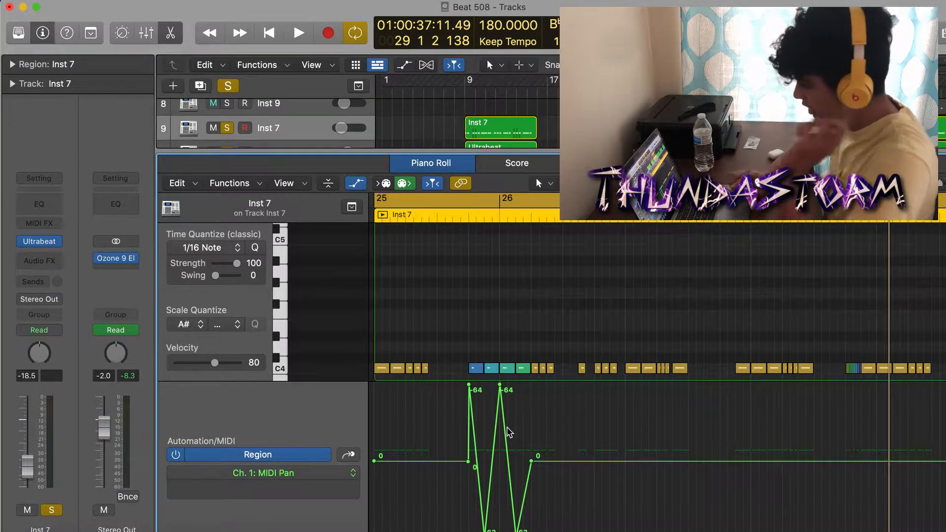
pyautogui.press('a')
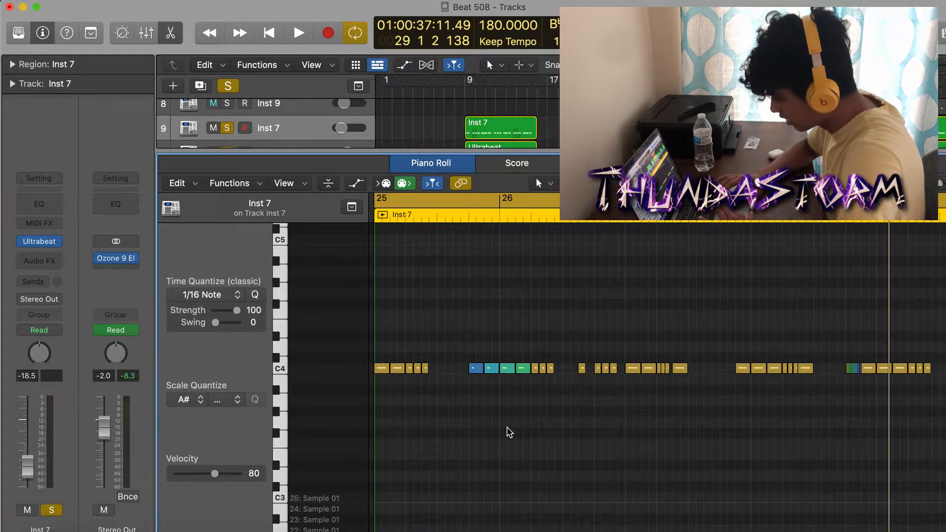
# Play the soloed Inst 7 region and the soloed Inst 9 Ultrabeat region in turn from bar 25
pyautogui.hscroll(-1, 510, 433)
pyautogui.hscroll(1, 511, 432)
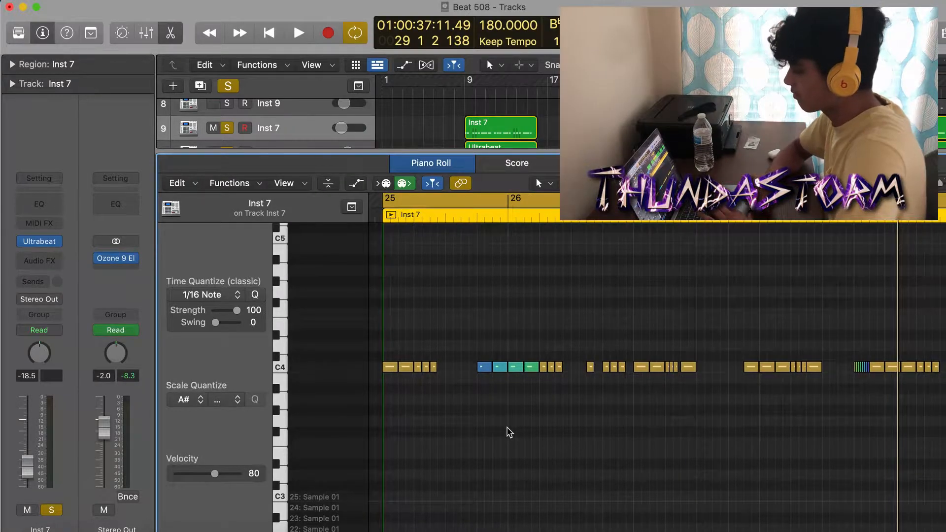
pyautogui.press('space')
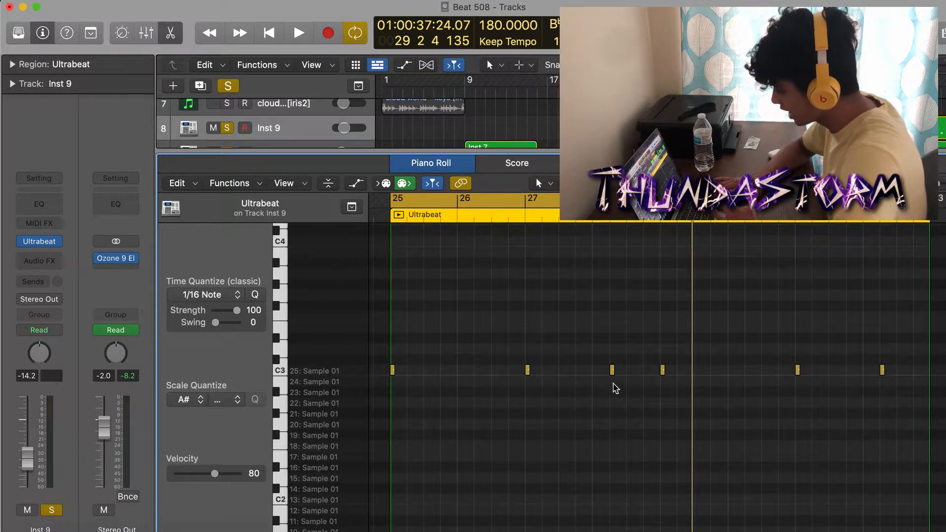
pyautogui.press('space')
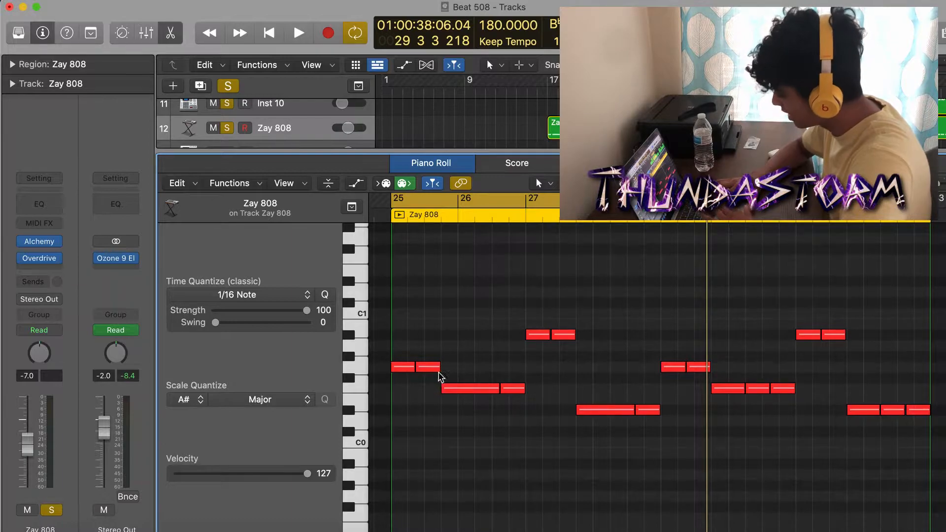
# Play the soloed Zay 808 region from bar 25, and take the Inst 1 and Key - Fantasy Piano melodies out of the soloed tracks
pyautogui.press('space')
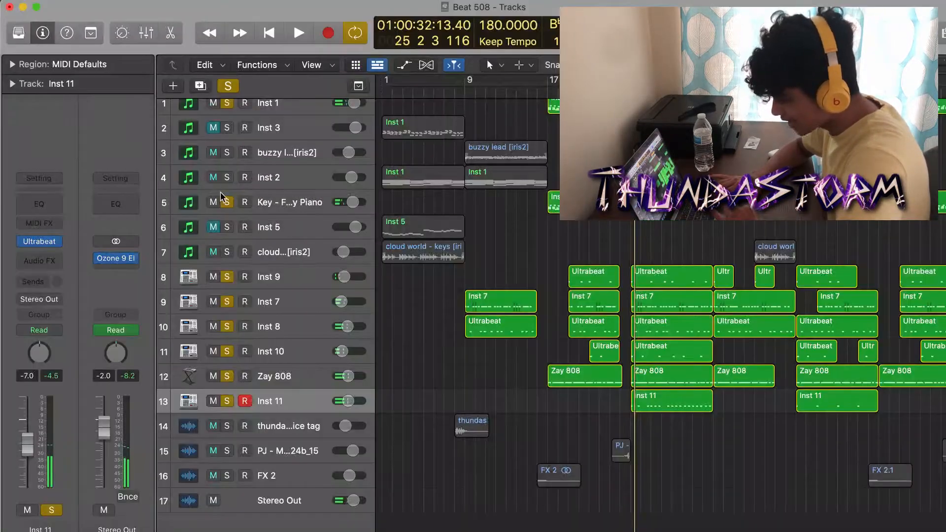
pyautogui.click(222, 197)
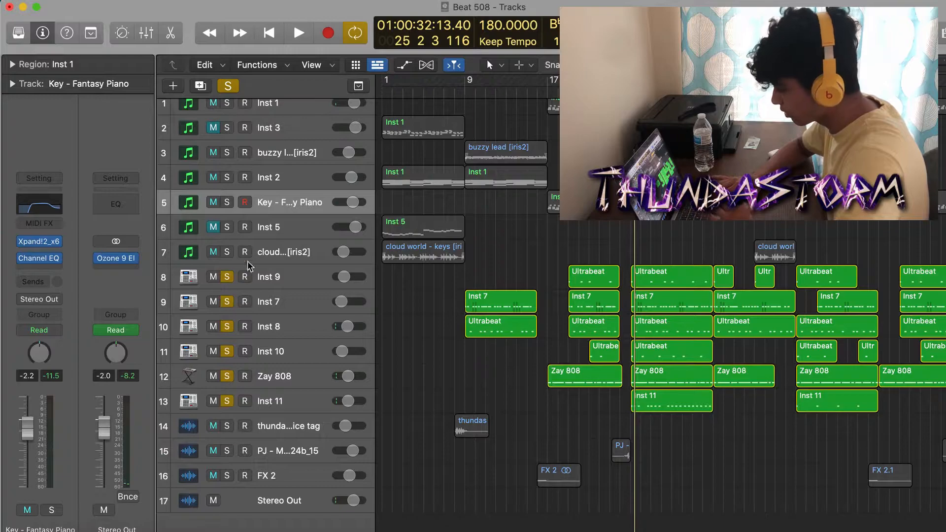
pyautogui.click(294, 281)
pyautogui.click(442, 305)
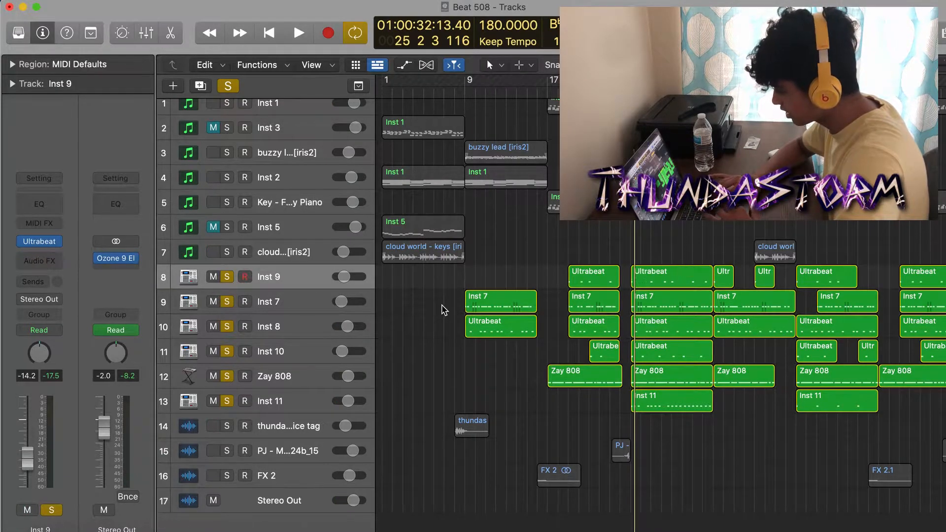
# Solo the FX 2 track and play its first region with the cycle range starting at bar 16
pyautogui.press('super+Right')
pyautogui.press('super+Right')
pyautogui.press('super+Right')
pyautogui.hscroll(3, 442, 305)
pyautogui.press('super+Right')
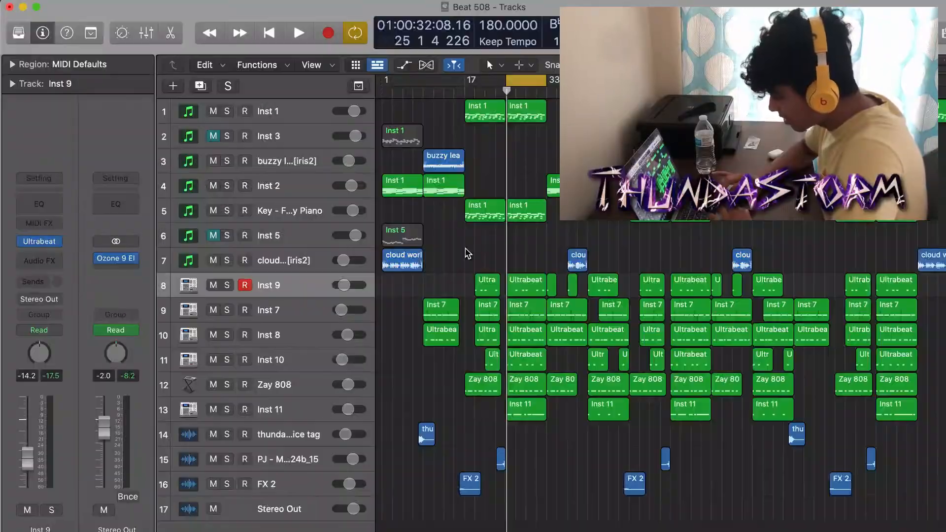
pyautogui.moveTo(521, 82); pyautogui.dragTo(468, 82)
pyautogui.press('super+Right')
pyautogui.press('super+Right')
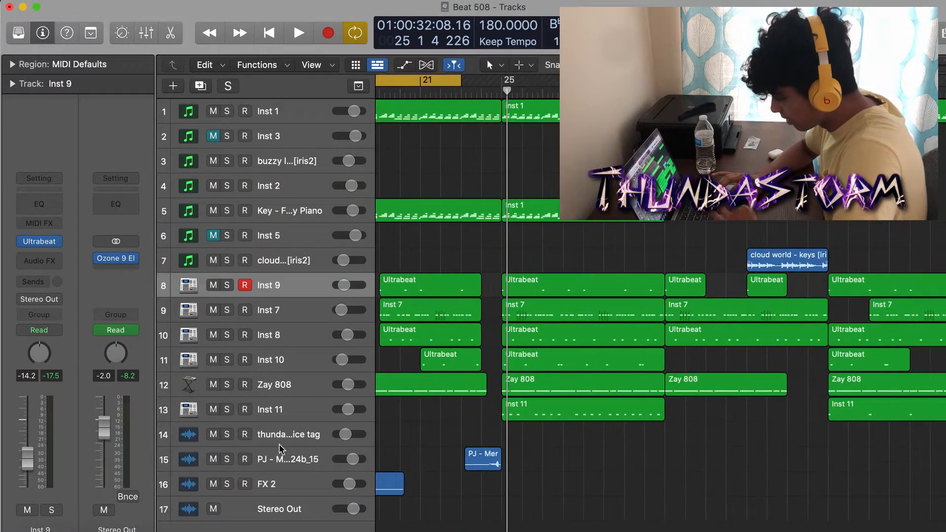
pyautogui.click(226, 484)
pyautogui.hscroll(-5, 453, 434)
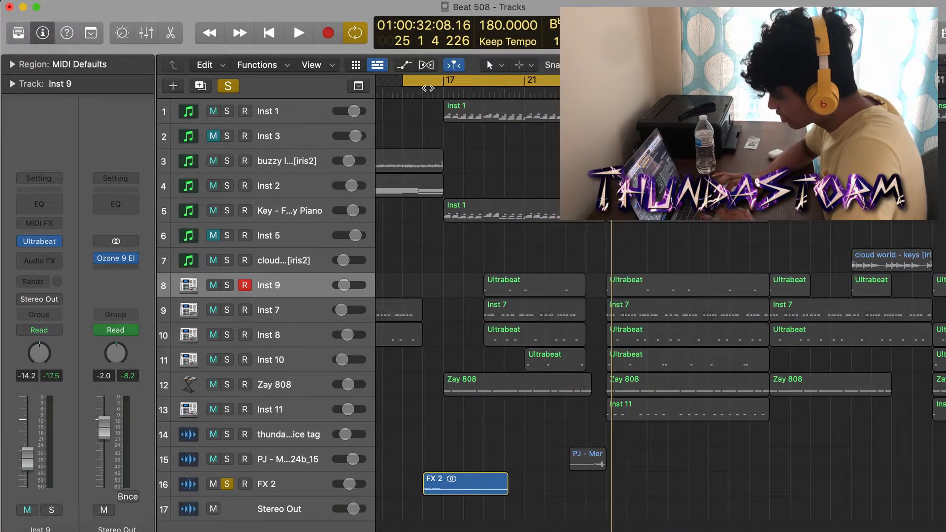
pyautogui.moveTo(430, 77); pyautogui.dragTo(450, 79)
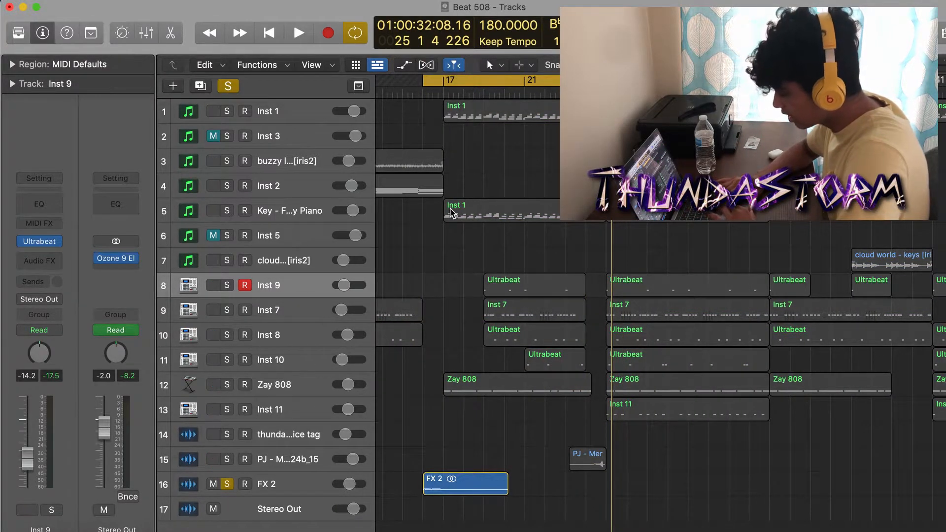
pyautogui.press('space')
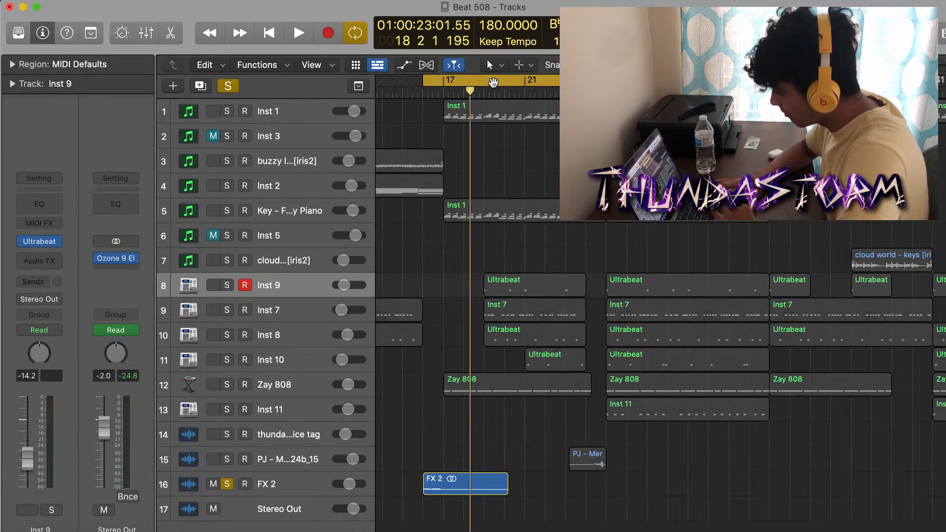
# Move the cycle range to the first PJ region before bar 25 and solo that track in place of FX 2
pyautogui.moveTo(491, 82); pyautogui.dragTo(655, 80)
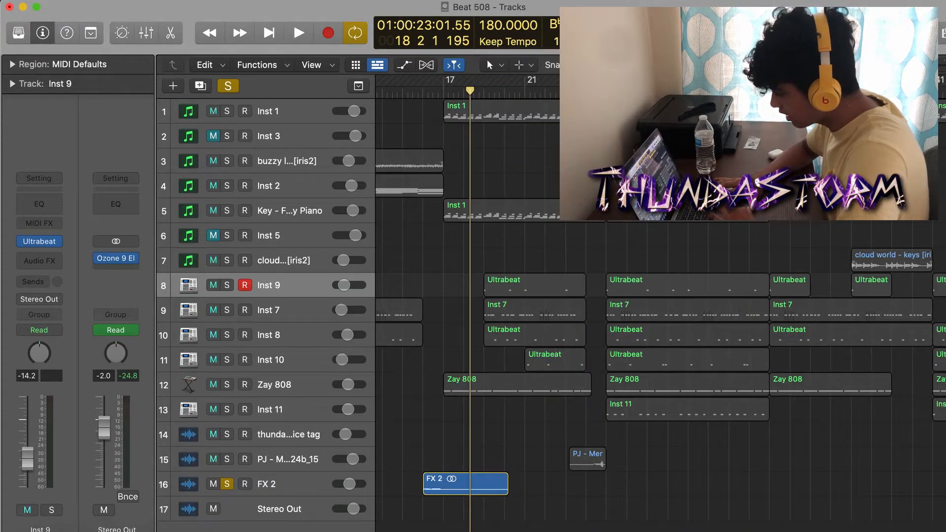
pyautogui.moveTo(228, 479); pyautogui.dragTo(227, 465)
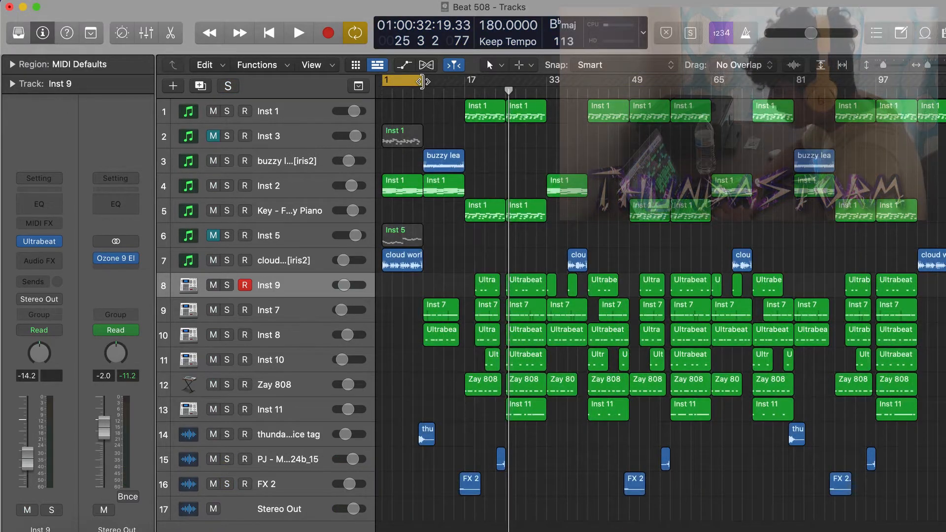
# Extend the cycle range that starts at bar 1 across the arrangement to about bar 85
pyautogui.moveTo(420, 82); pyautogui.dragTo(791, 79)
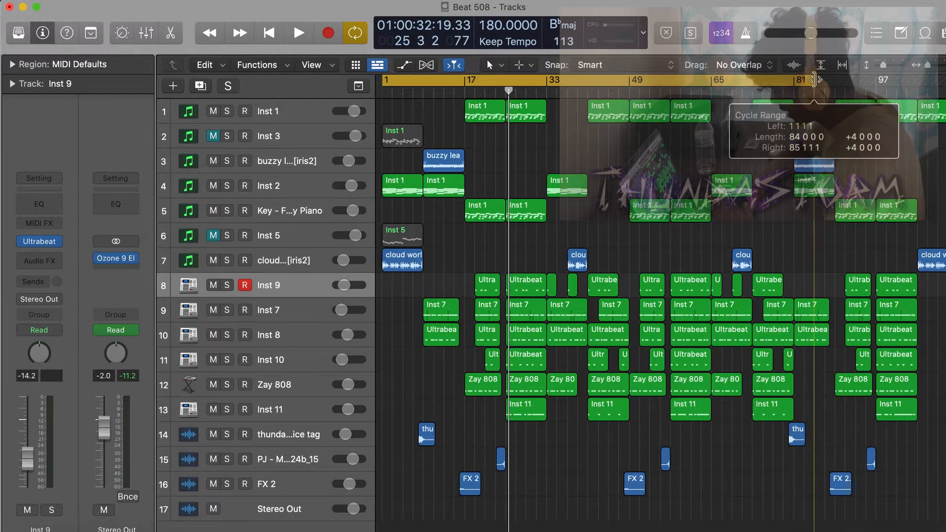